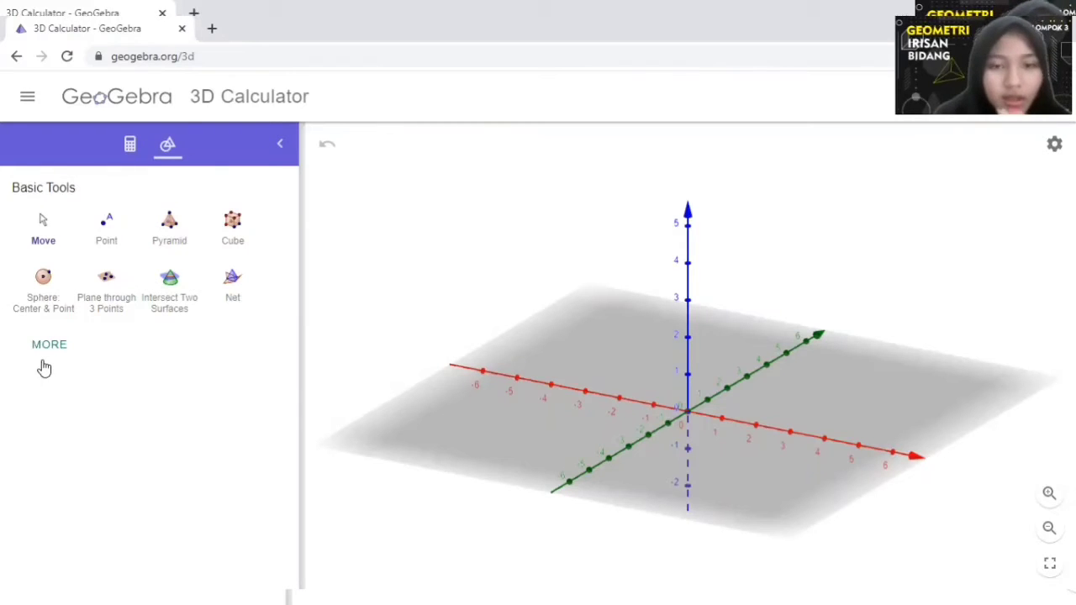
- Build a cube with the Cube tool, its first base edge running from the origin to 4 on the green axis
click(42, 349)
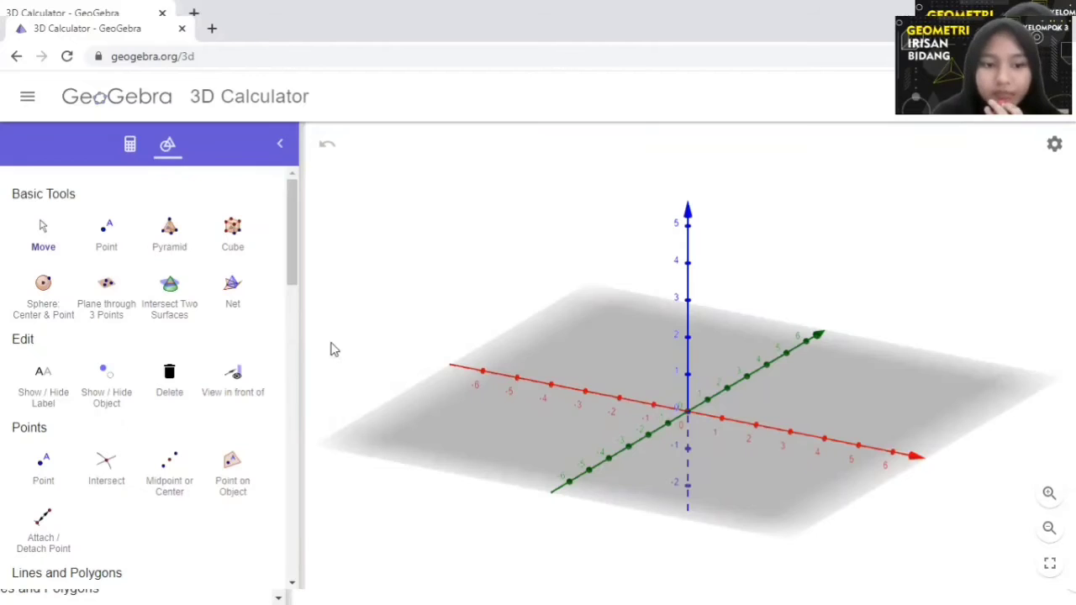
click(233, 235)
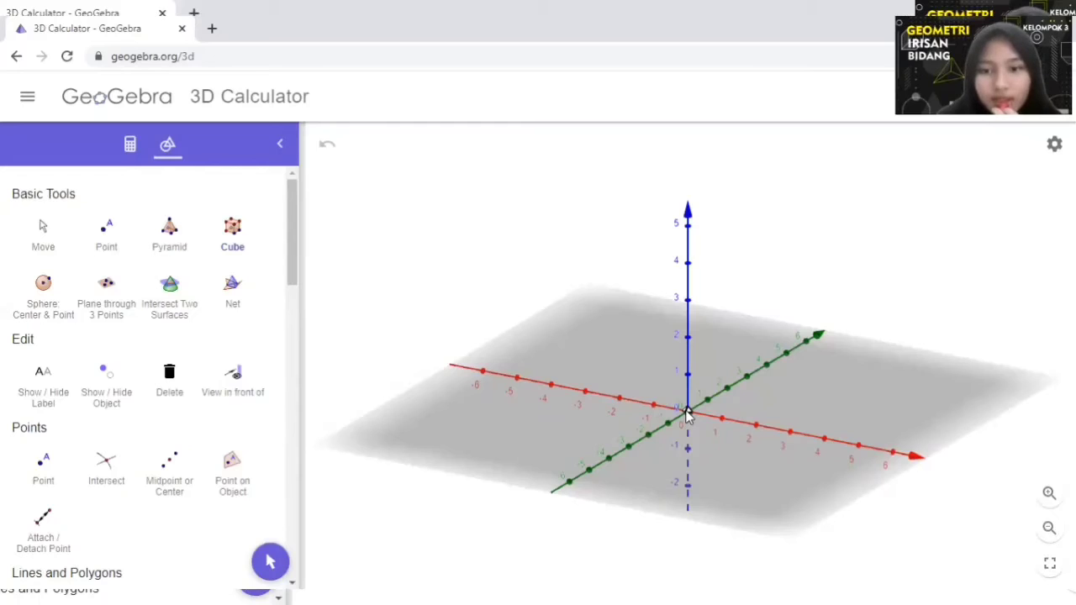
click(766, 366)
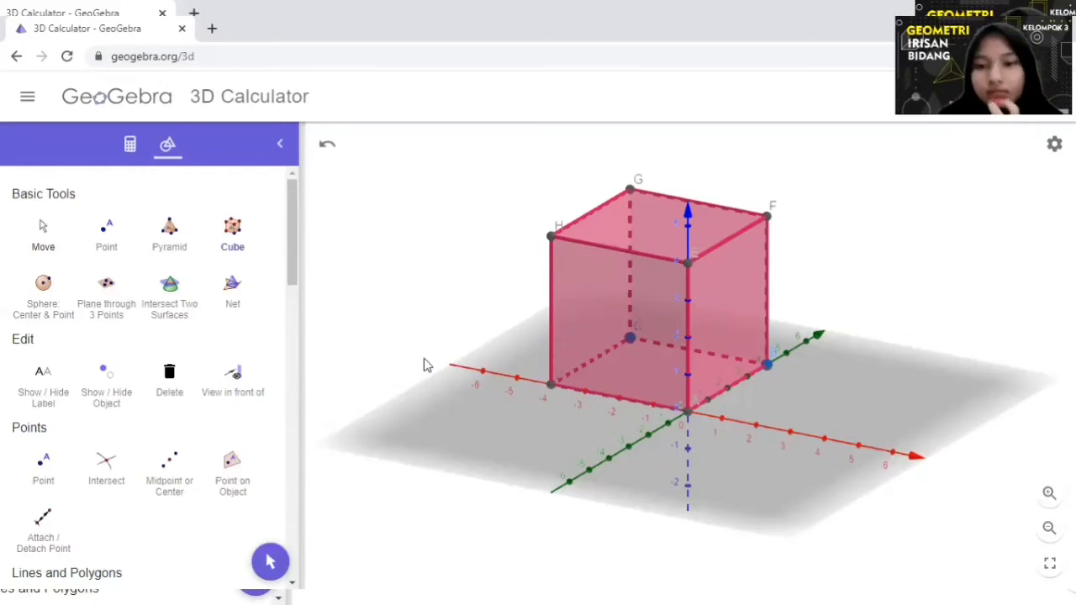
key(Escape)
- Hide the coordinate axes in the 3D view
drag(420, 357, 691, 452)
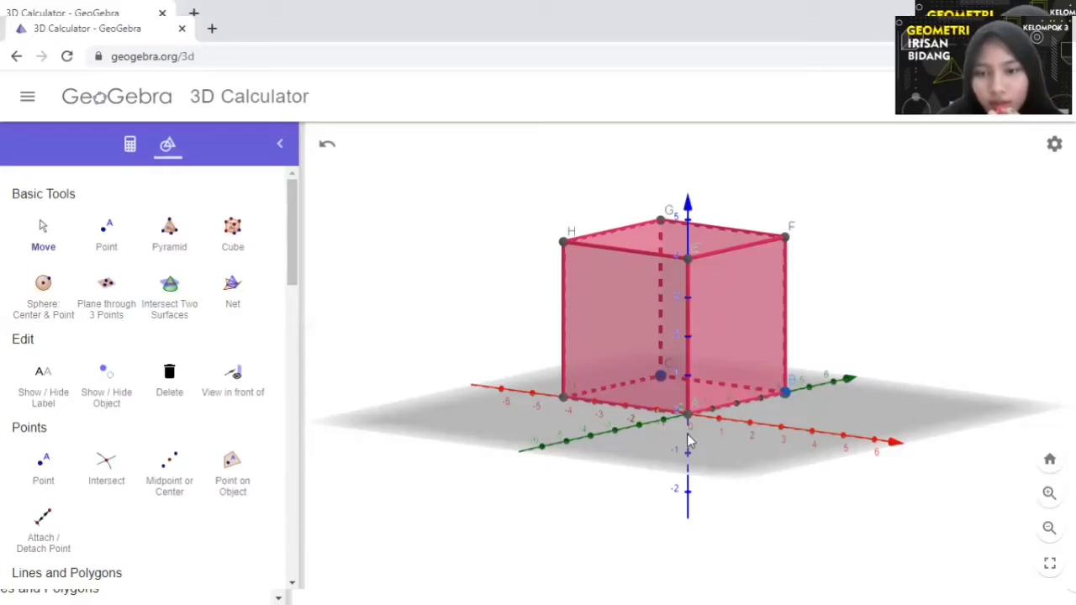
right_click(710, 424)
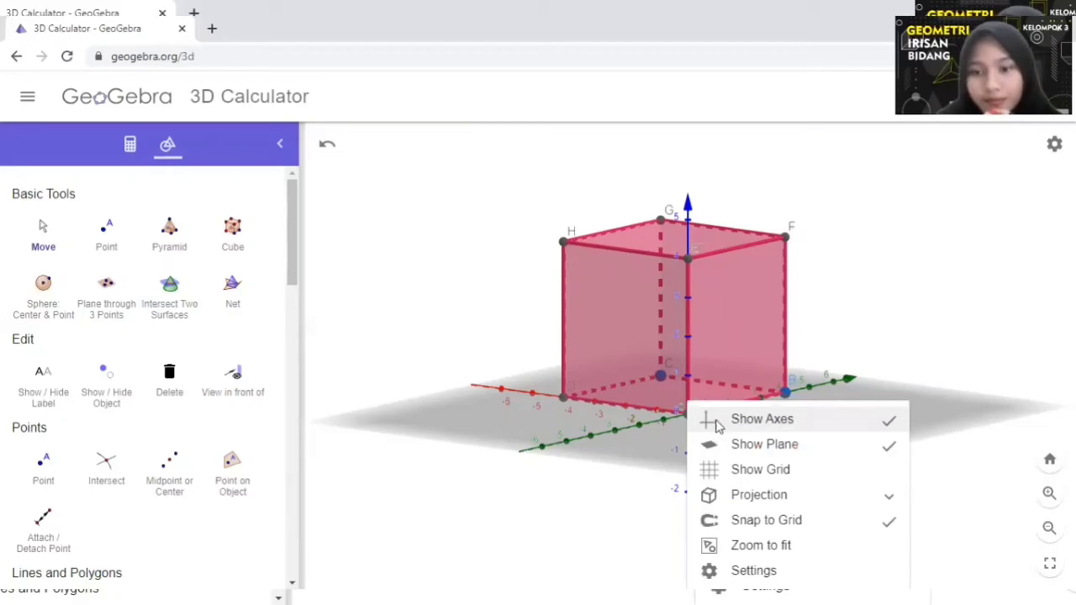
click(762, 419)
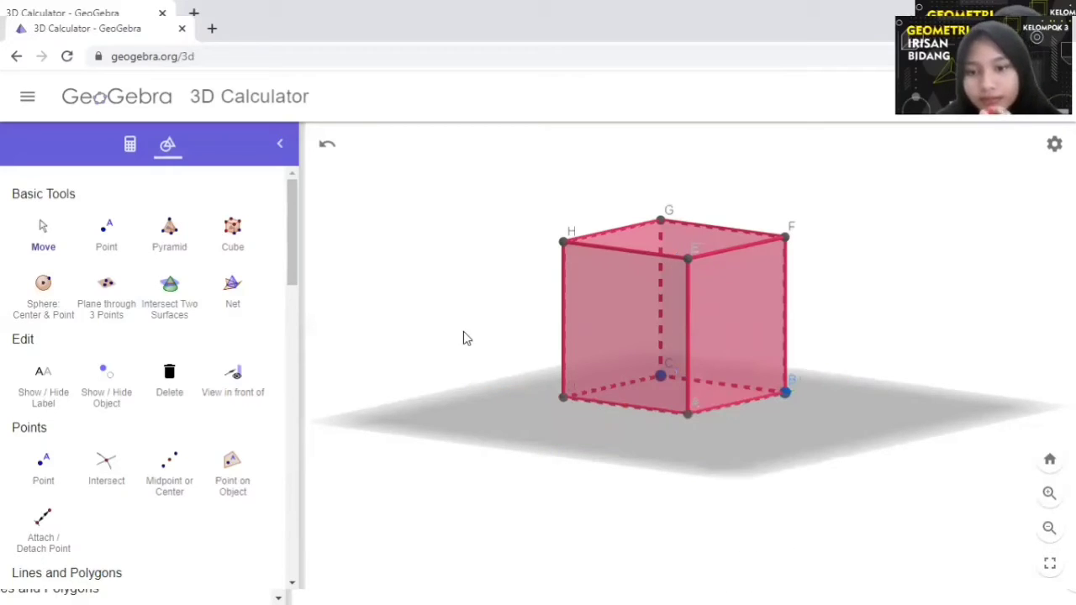
- Set the fill opacity of the cube's side faces ADHE and CDHG to 0
click(613, 349)
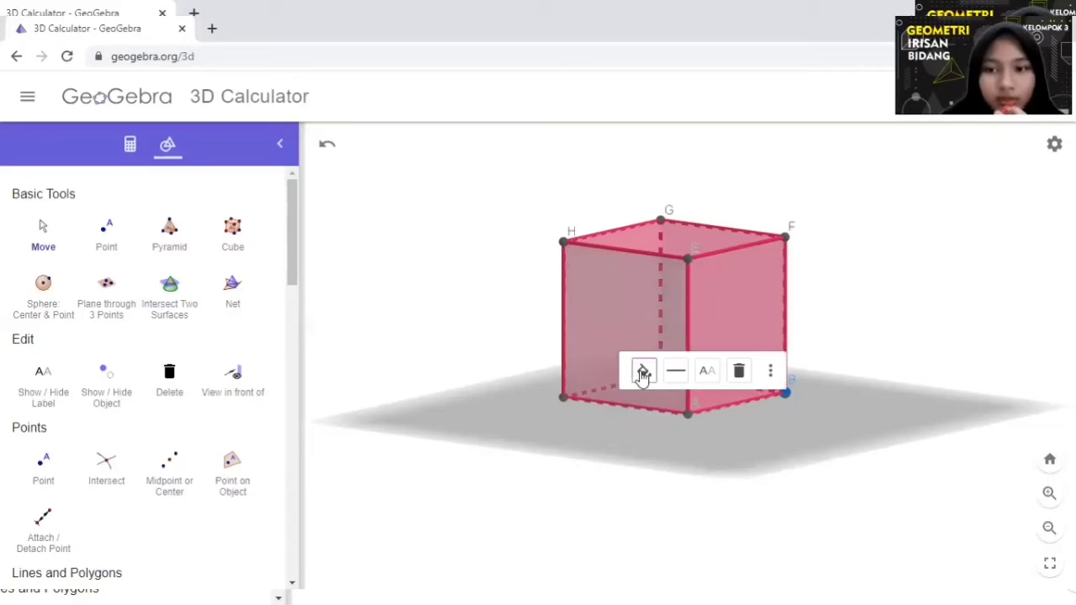
click(642, 373)
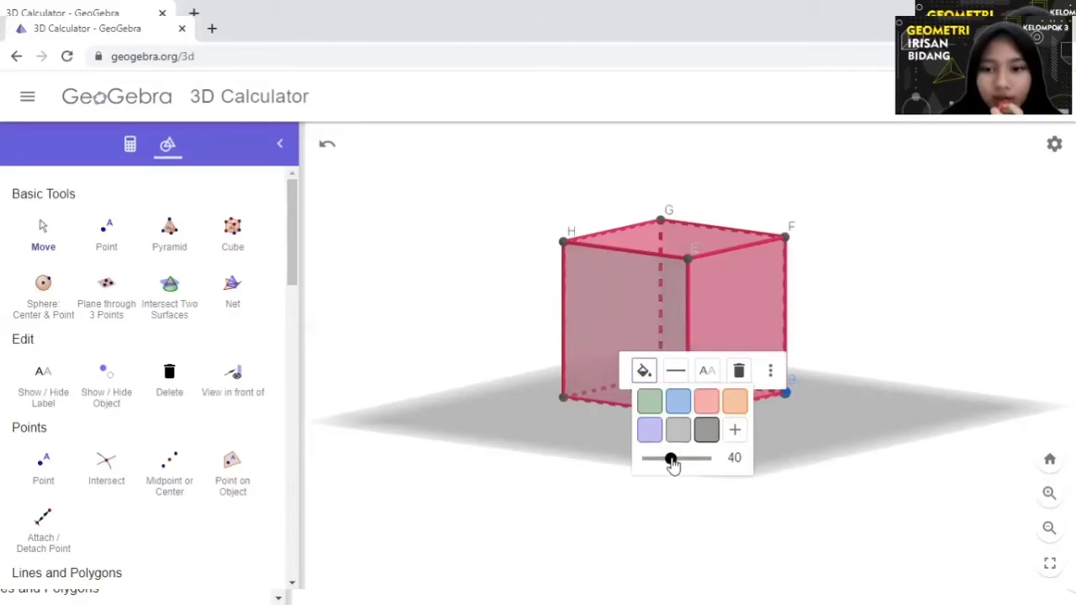
drag(671, 459, 606, 473)
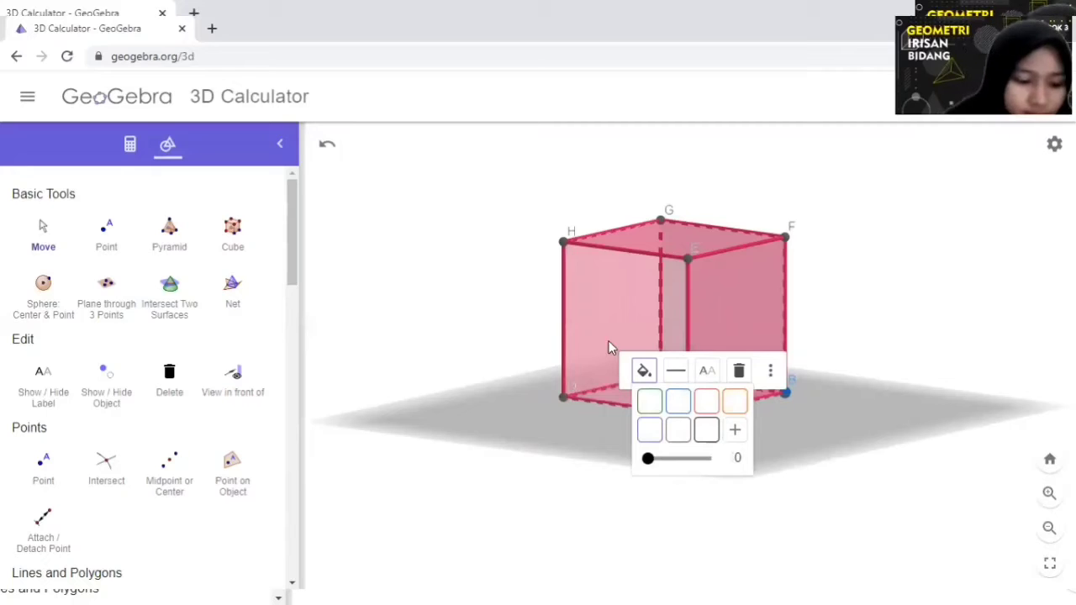
click(642, 371)
click(640, 370)
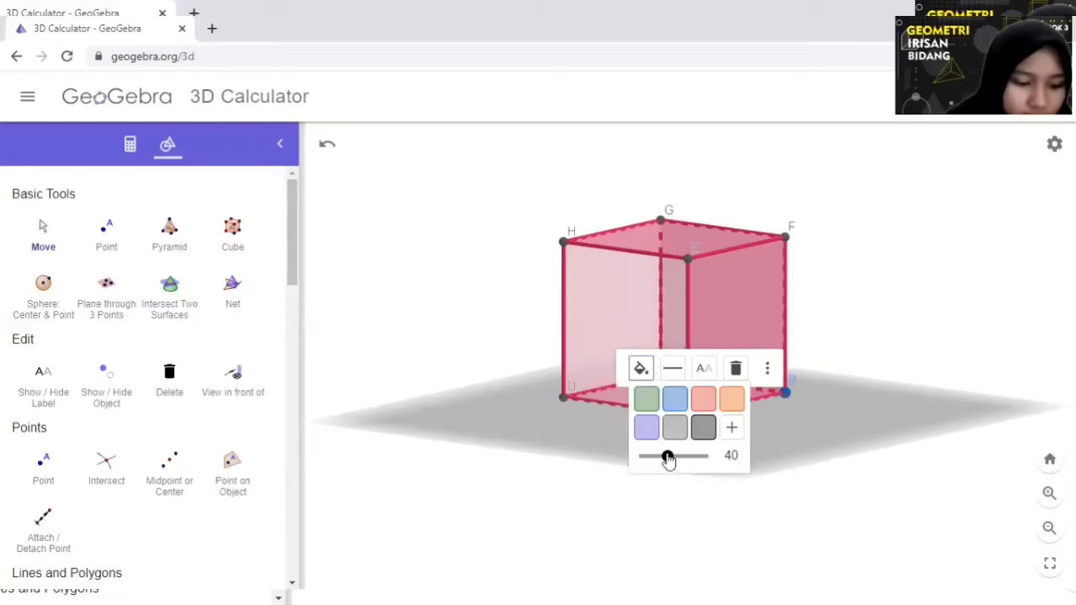
drag(668, 459, 610, 464)
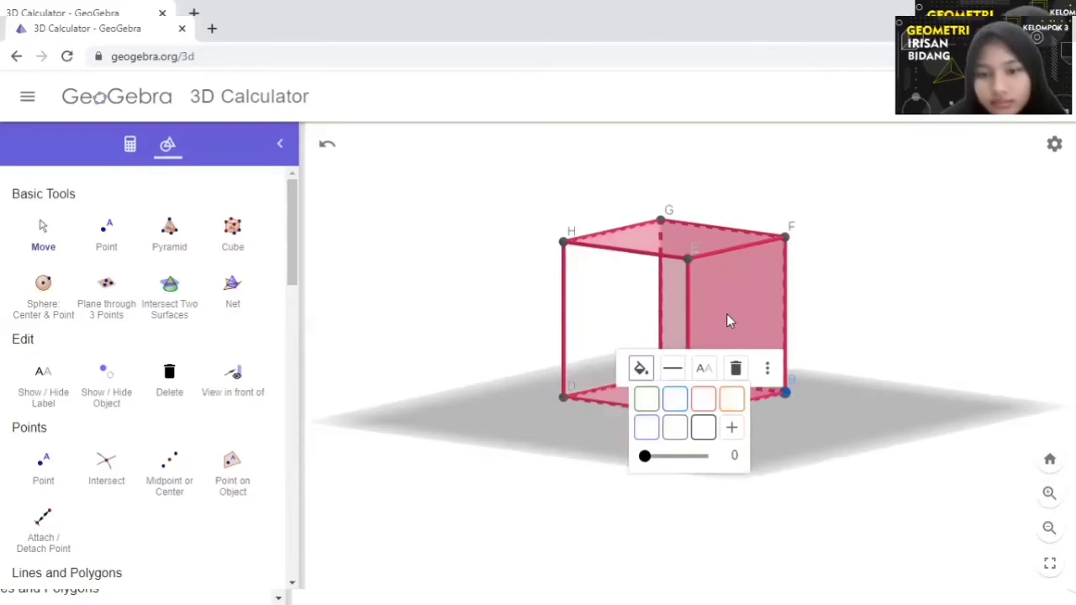
- Set the fill opacity of the cube's side faces ABFE and BCGF to 0
click(759, 345)
click(760, 346)
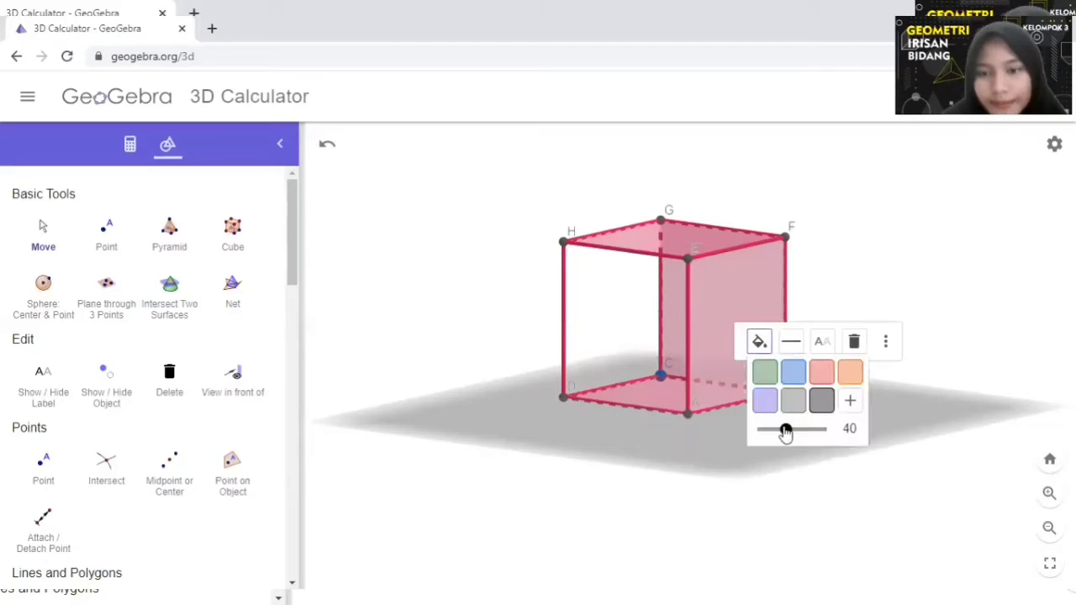
drag(785, 432, 709, 332)
click(709, 333)
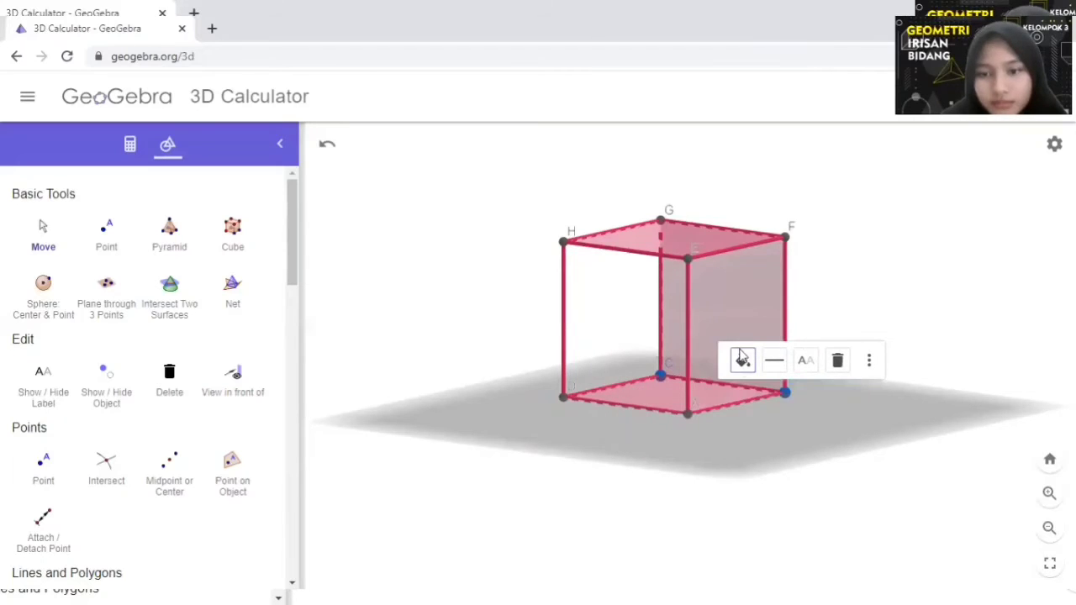
click(741, 358)
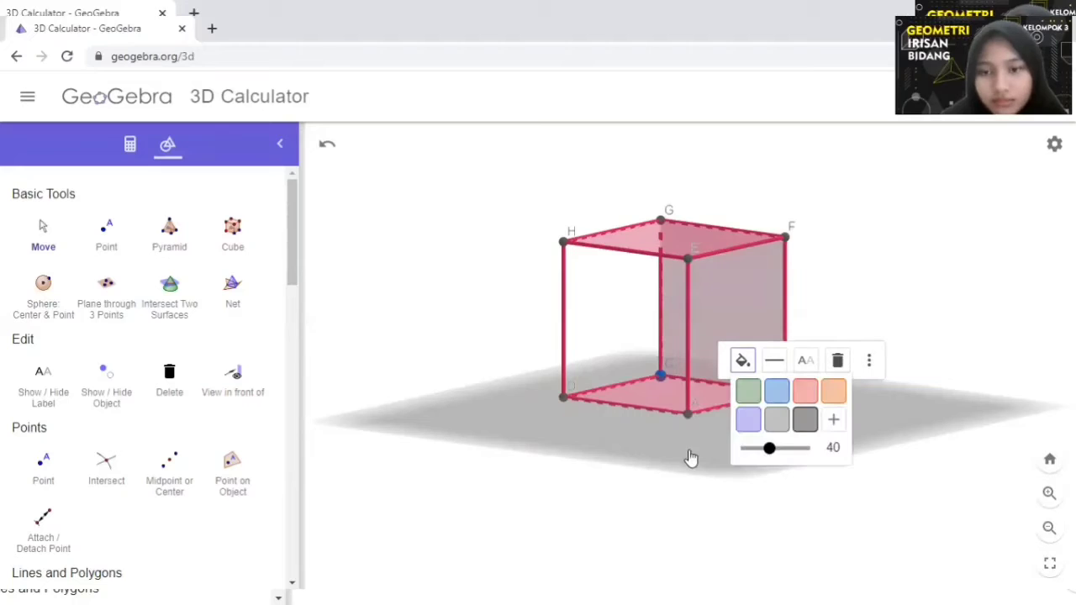
- Set the fill opacity of the cube's base face ABCD and top face EFGH to 0
click(673, 404)
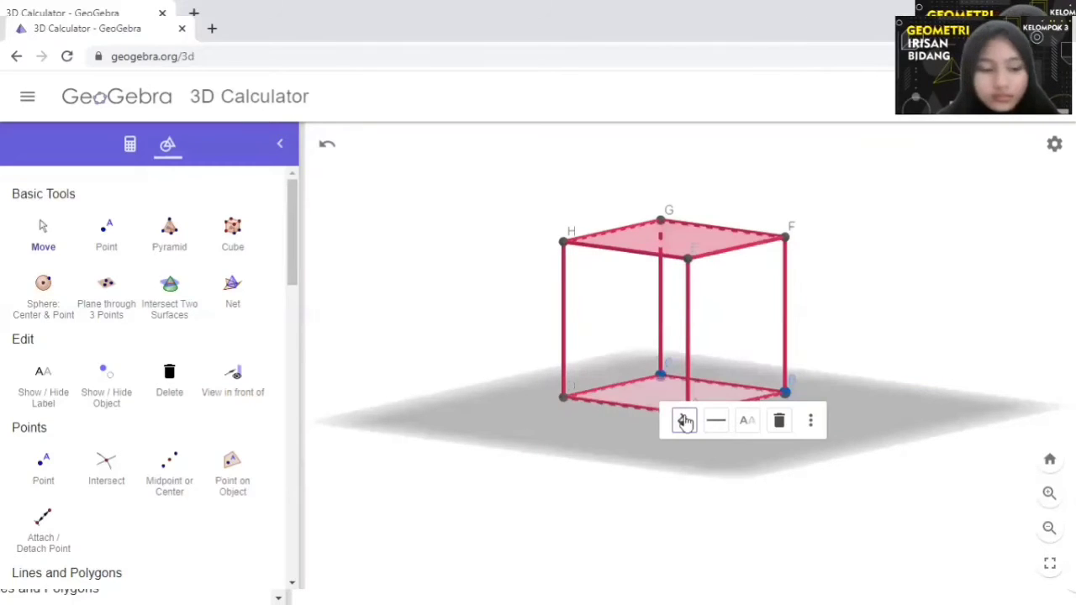
click(685, 420)
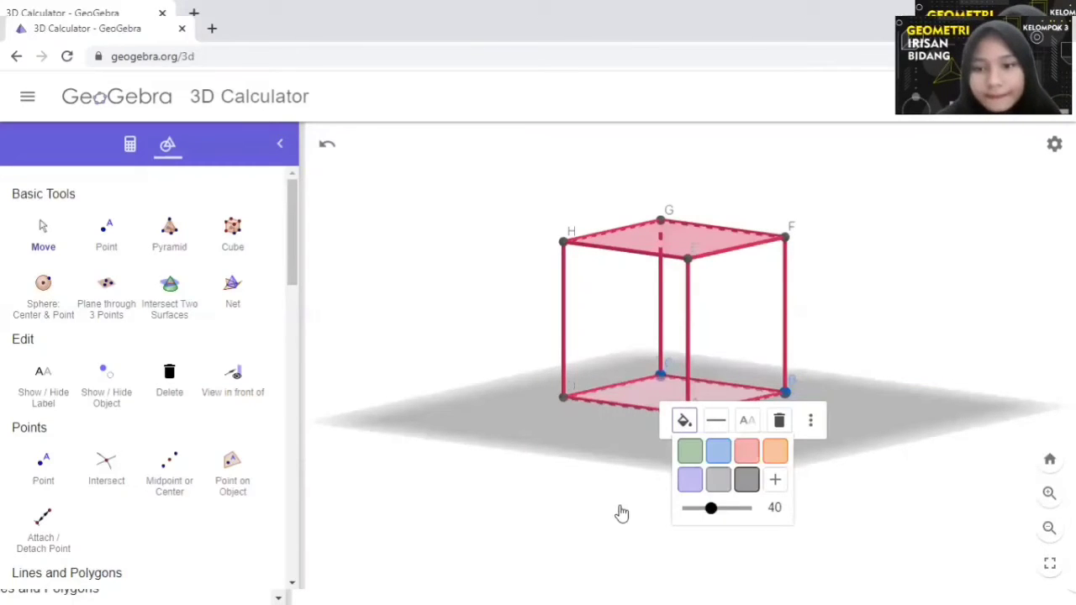
key(Escape)
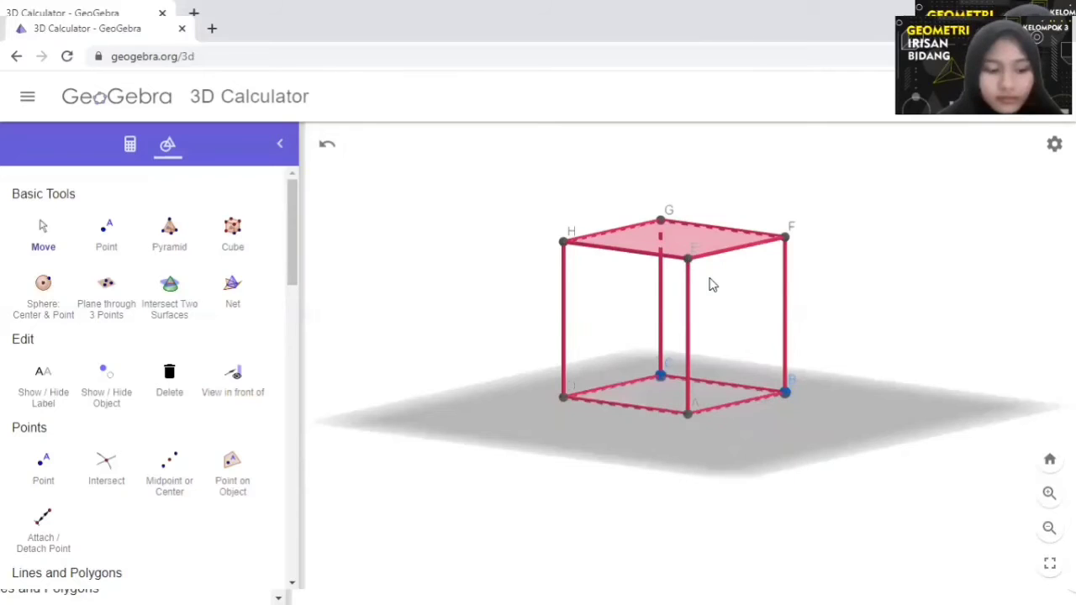
click(713, 269)
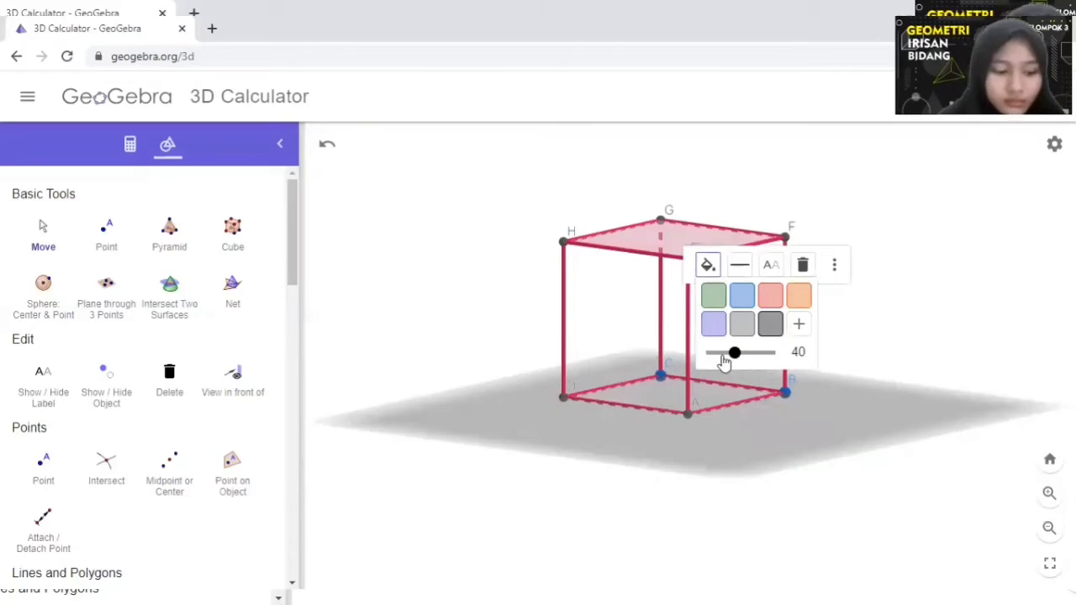
drag(735, 352, 652, 360)
key(Escape)
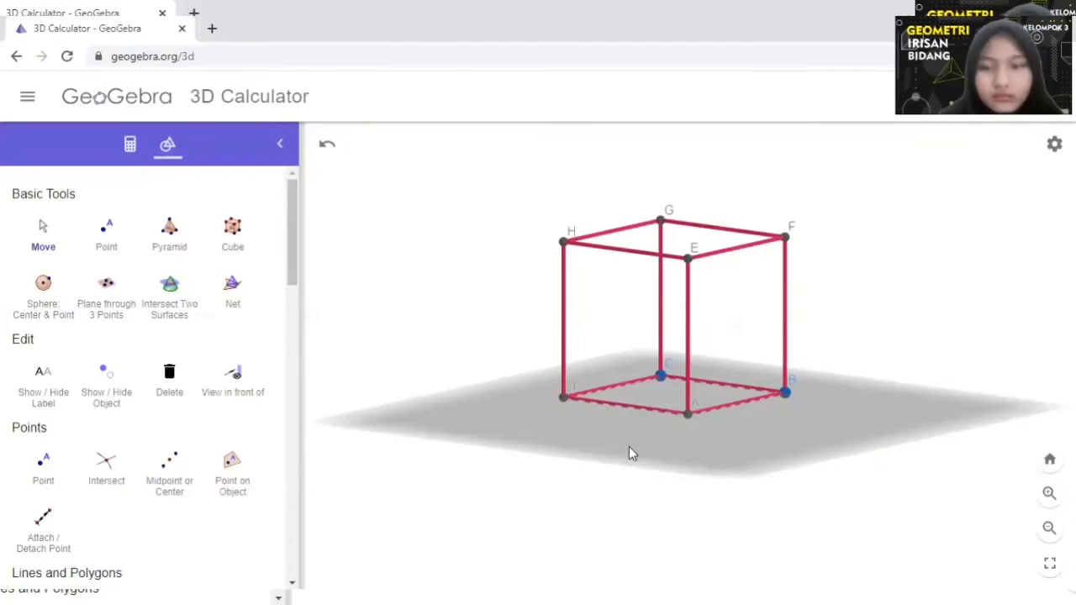
- Draw a diagonal section polygon through the cube's vertices H, F, B and D
drag(749, 455, 698, 459)
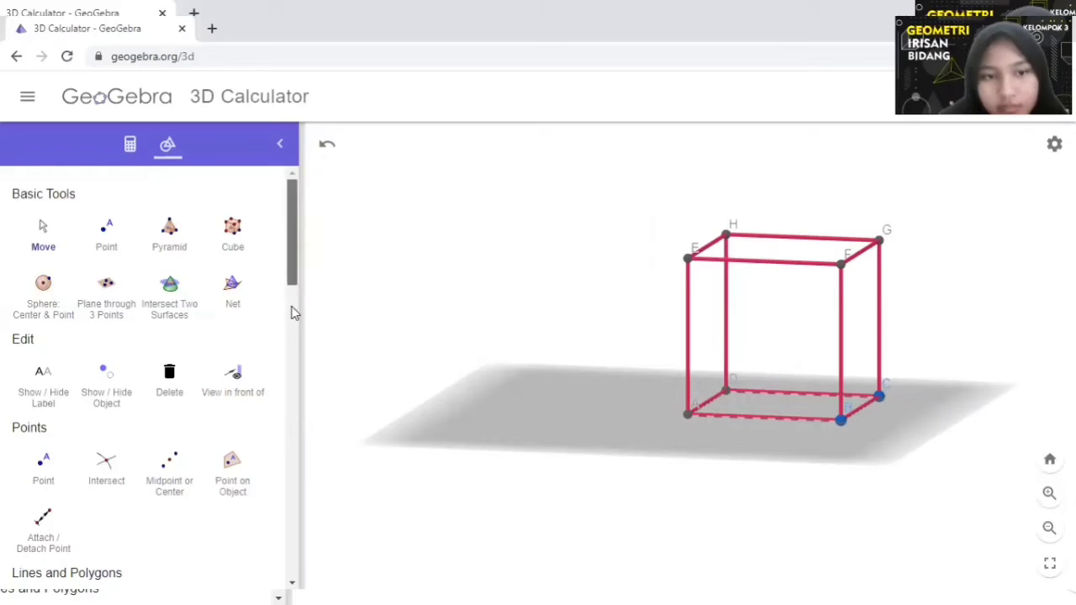
scroll(164, 439, down, 3)
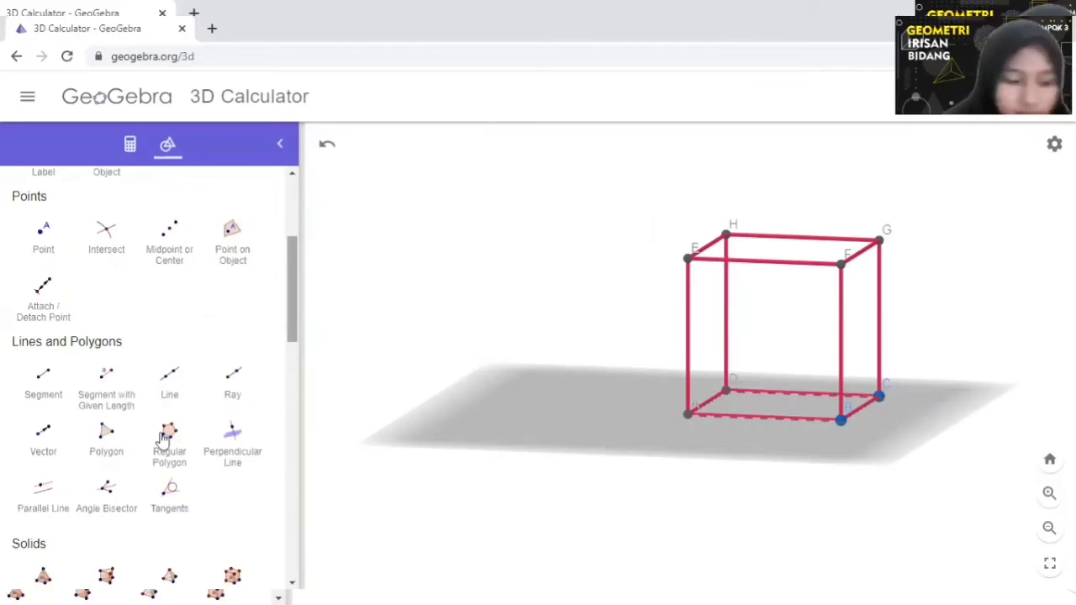
click(107, 434)
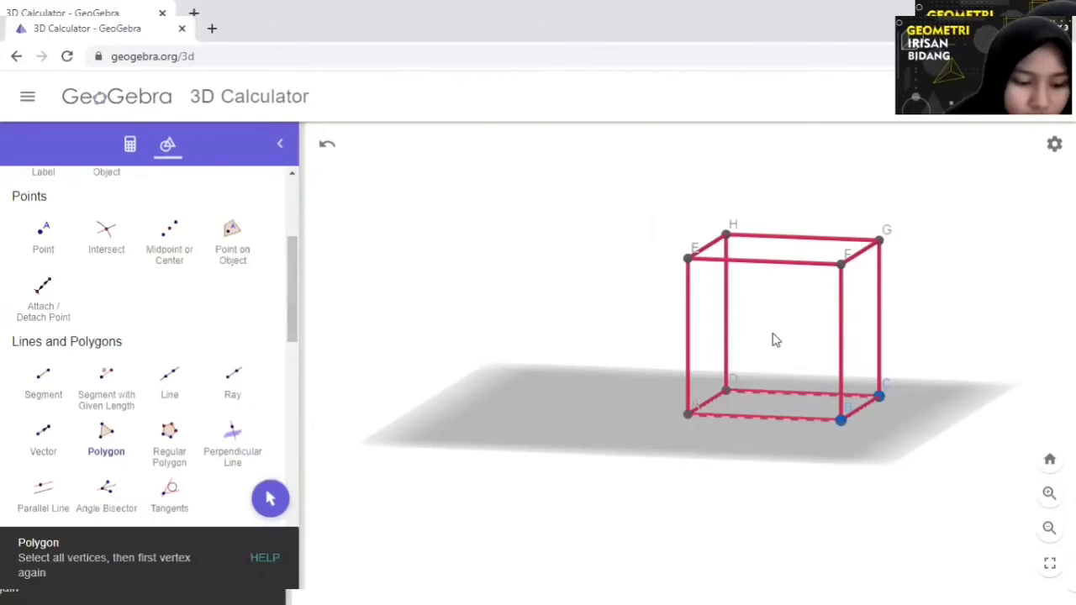
click(730, 240)
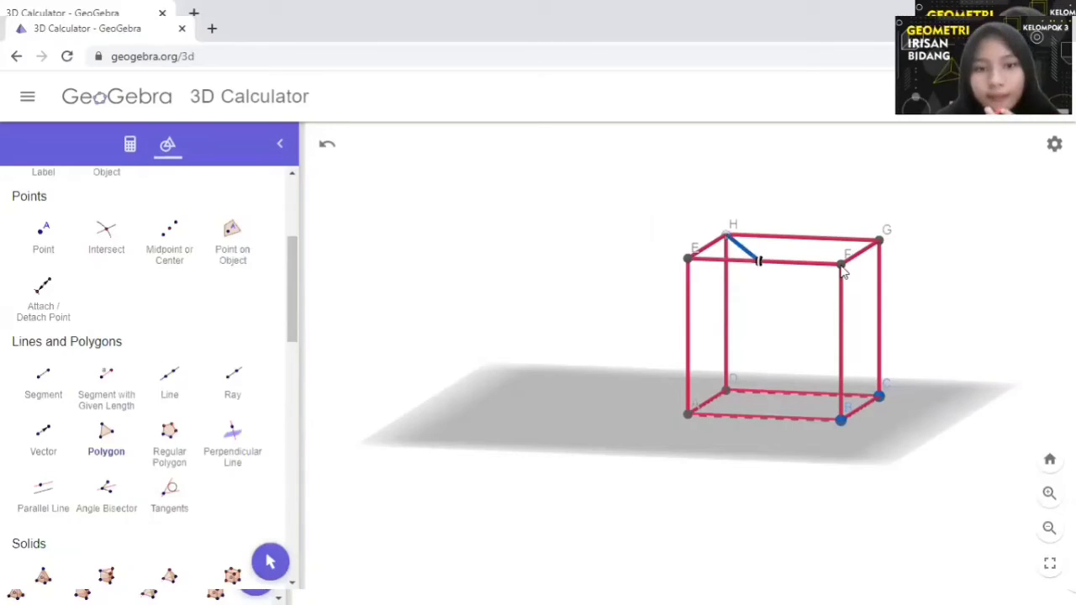
click(841, 266)
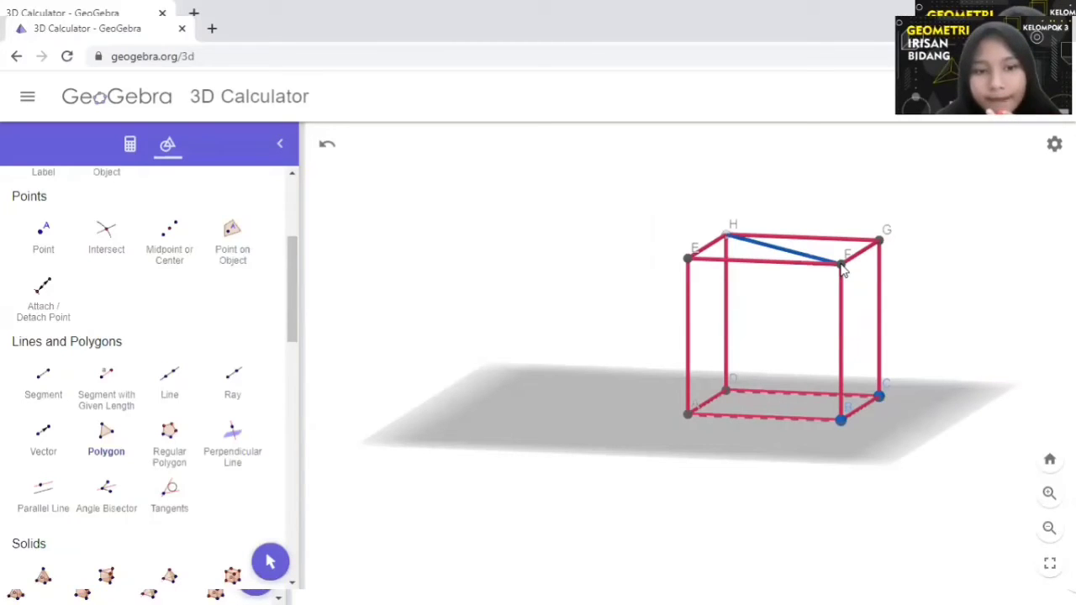
click(840, 420)
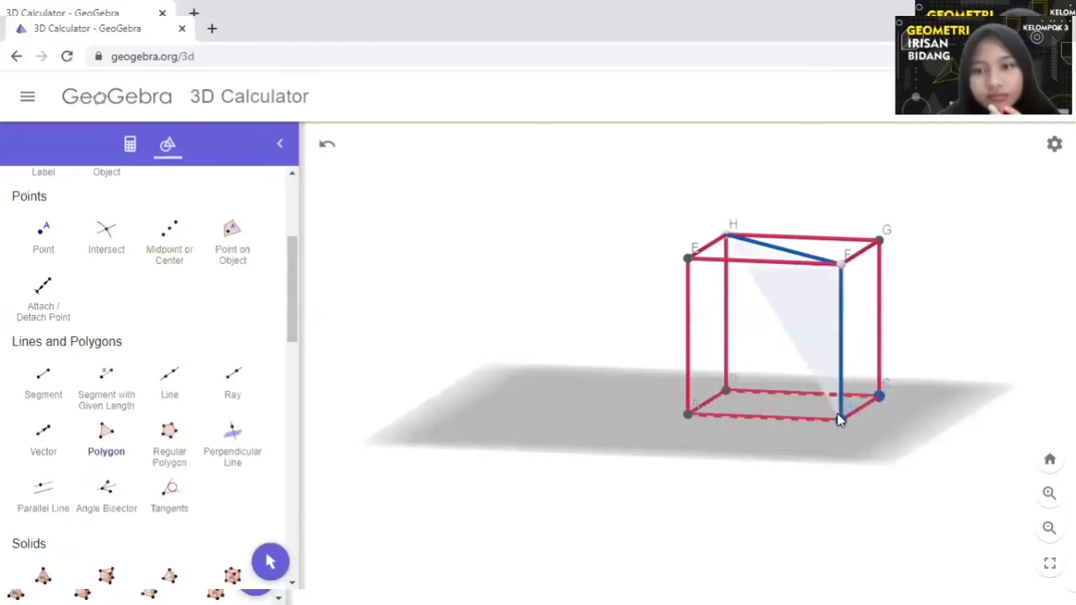
click(726, 392)
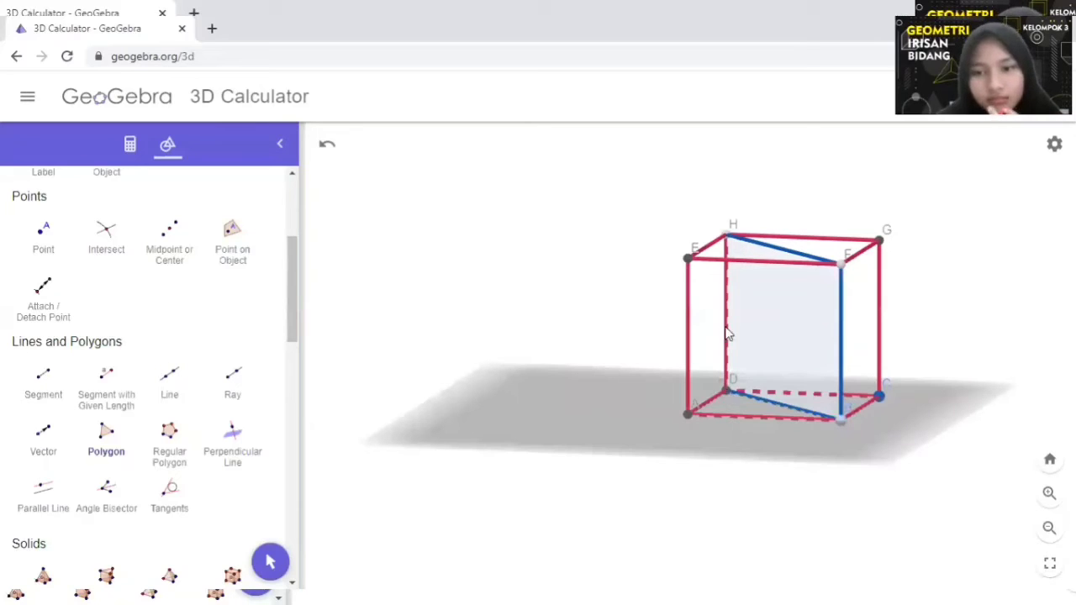
click(728, 240)
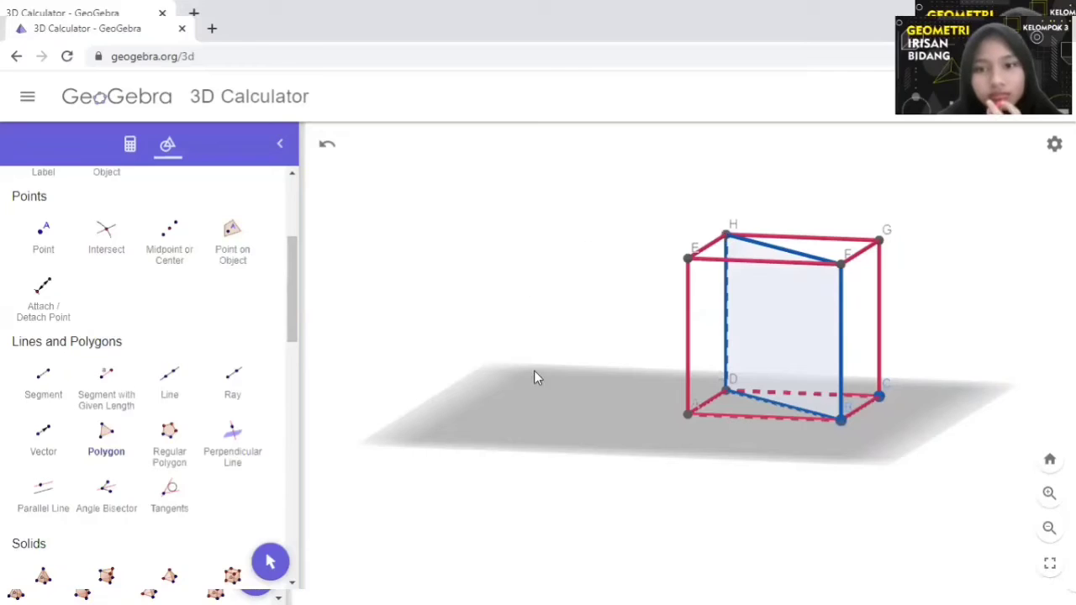
- Draw a segment across the base of the cube from vertex A to vertex C
scroll(297, 252, up, 1)
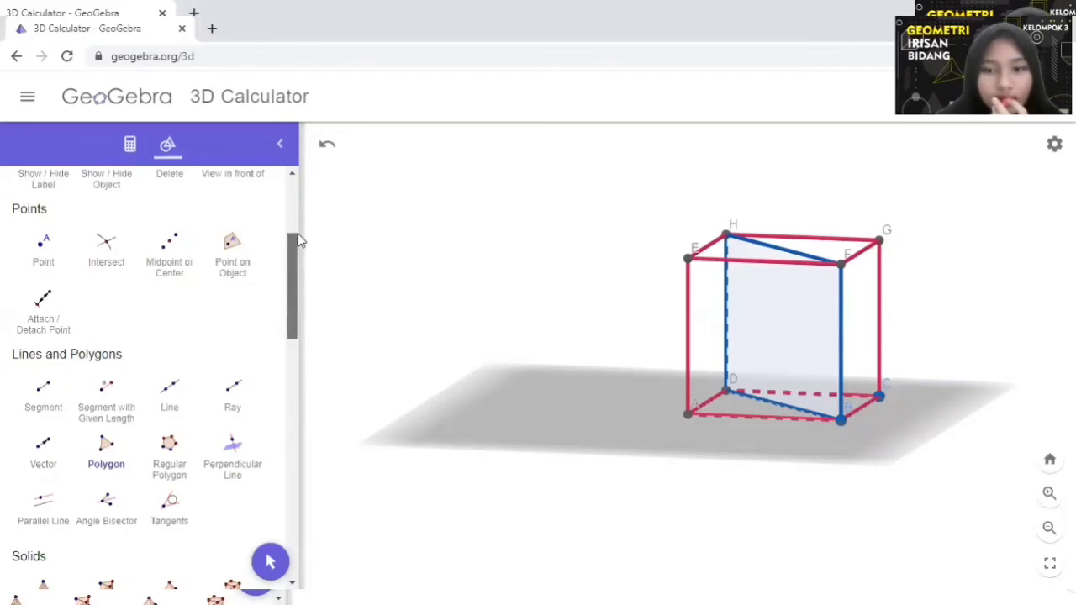
scroll(298, 244, up, 3)
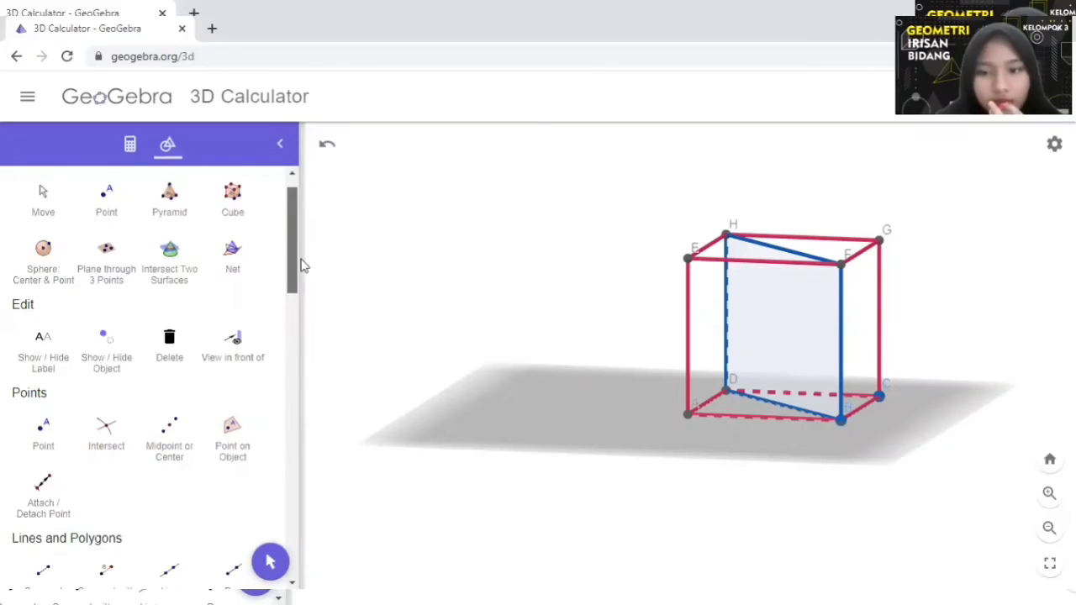
scroll(113, 385, down, 3)
scroll(38, 412, down, 1)
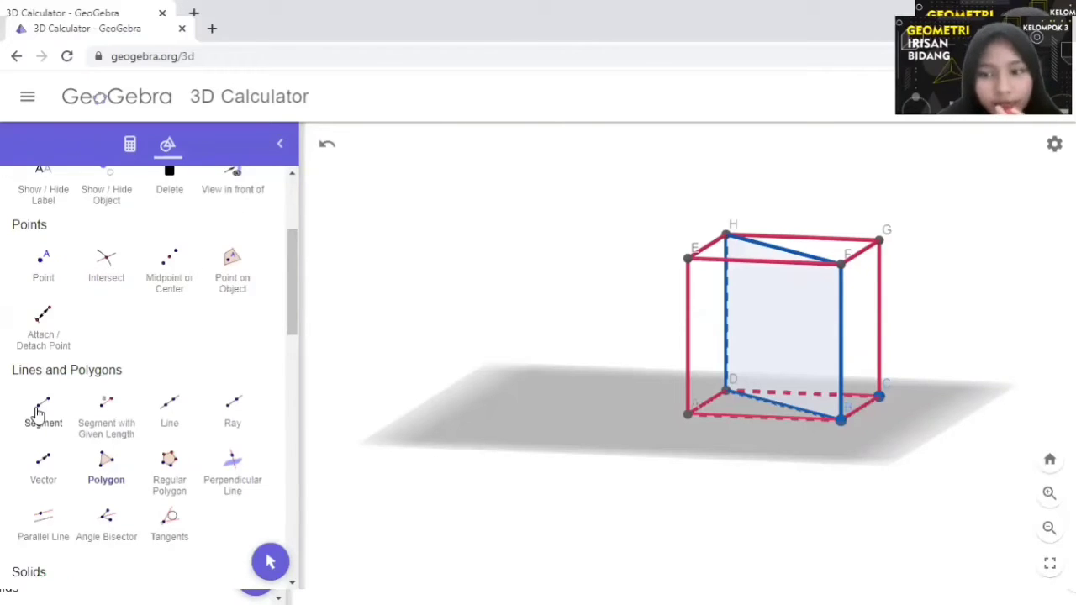
click(38, 412)
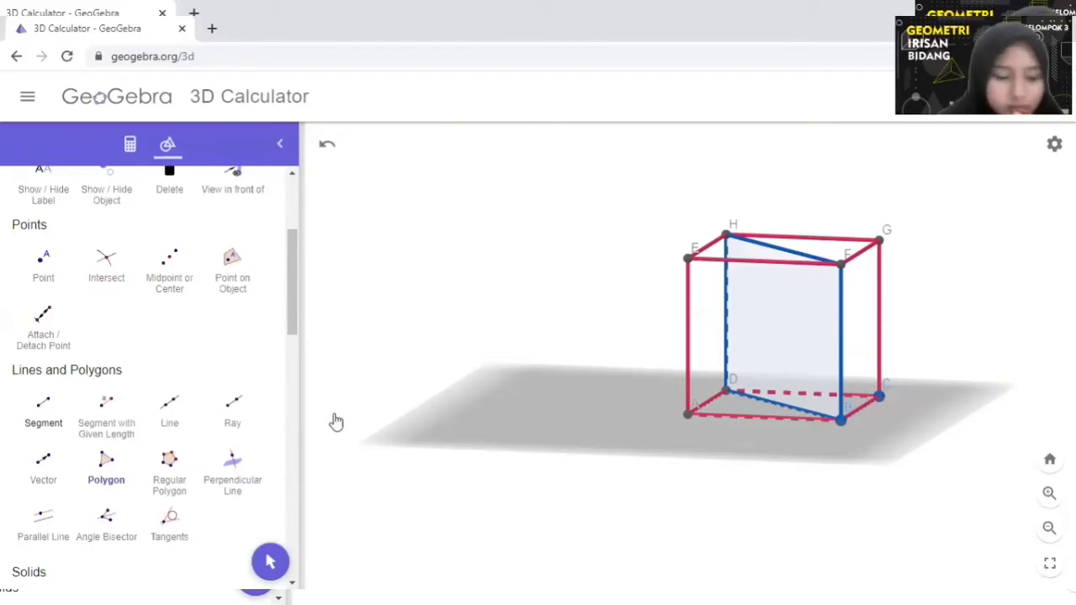
click(689, 413)
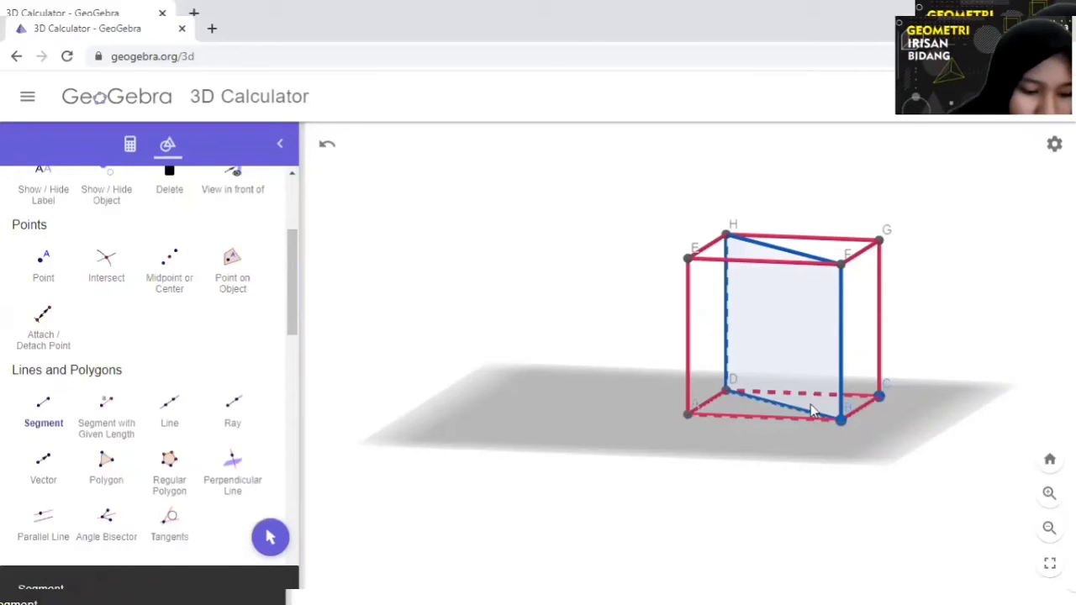
click(878, 397)
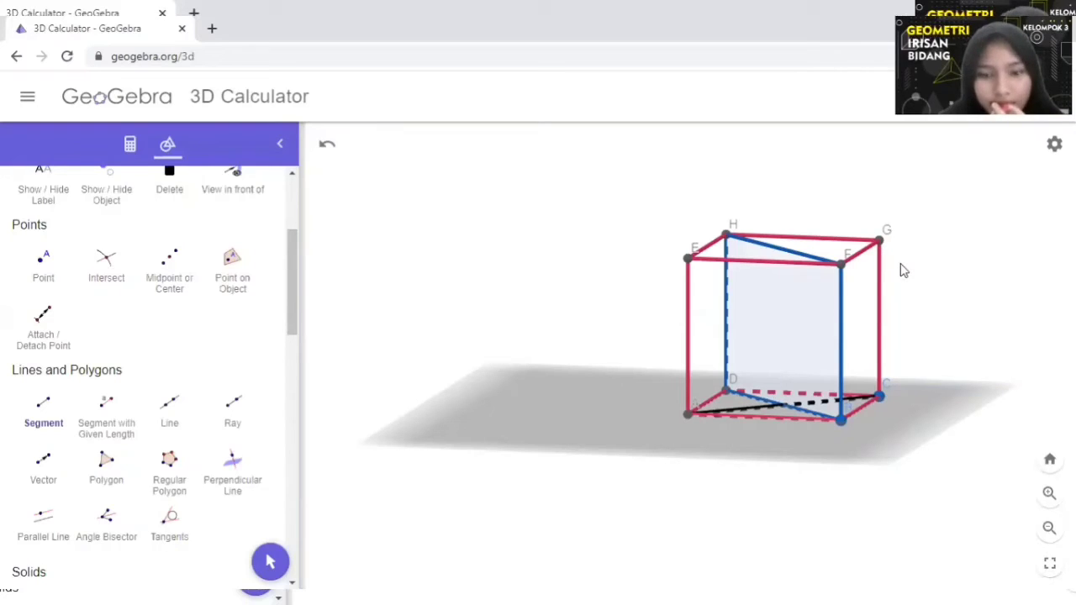
- Draw a second diagonal section polygon through the cube's vertices A, C, G and E
click(104, 473)
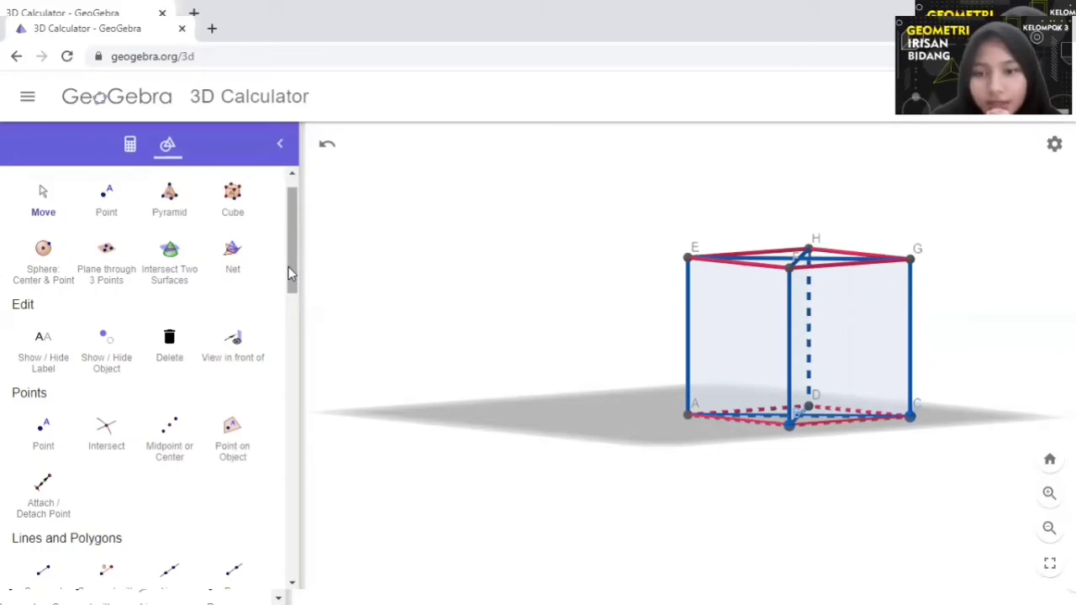
scroll(42, 438, down, 1)
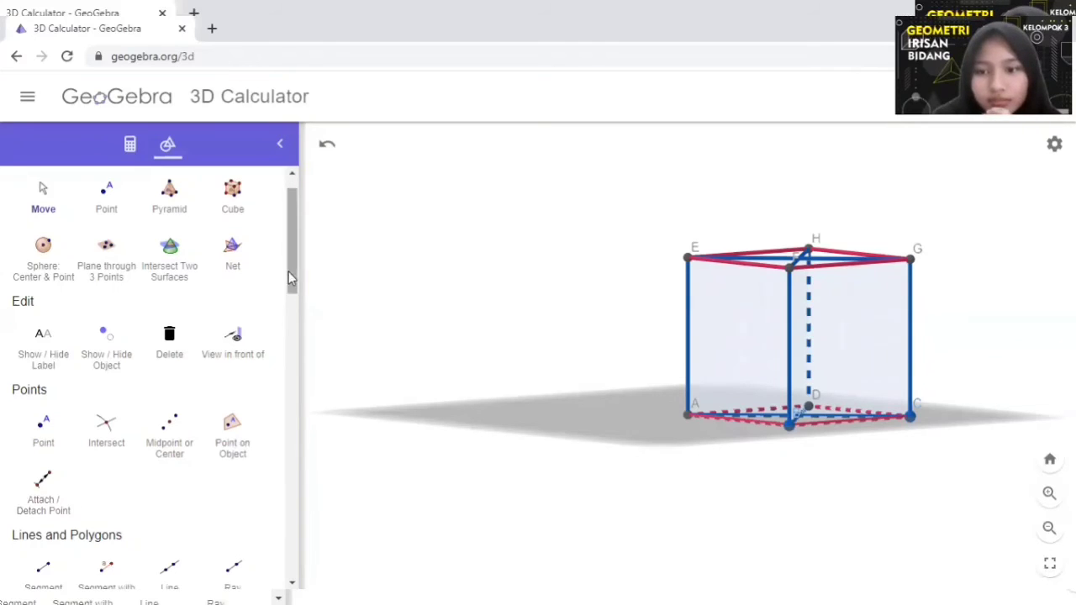
- Draw a diagonal segment through the cube's interior between vertices C and E
scroll(46, 495, down, 1)
click(43, 496)
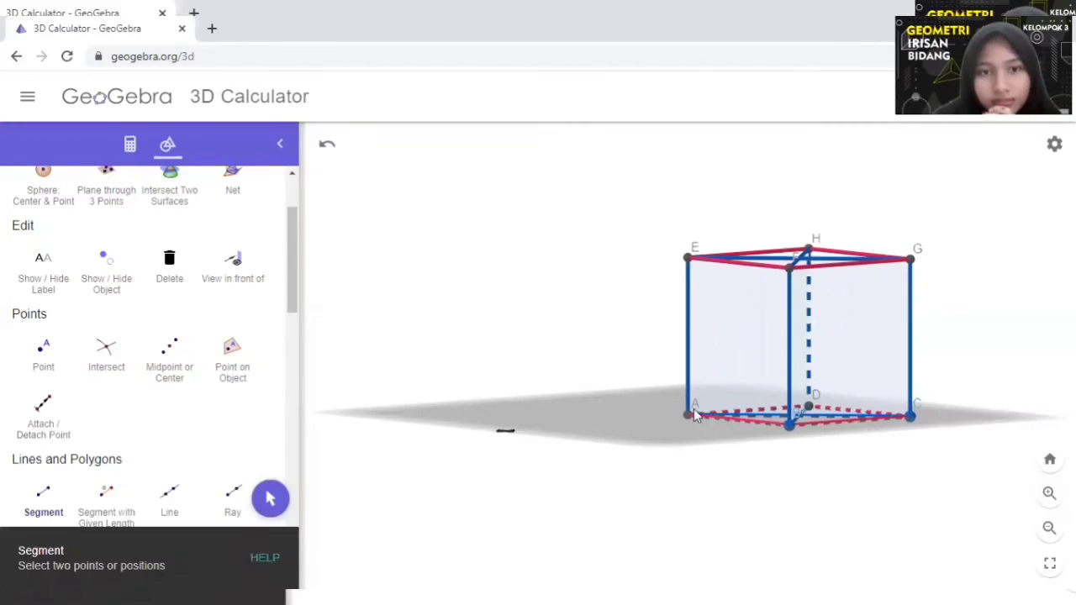
click(912, 416)
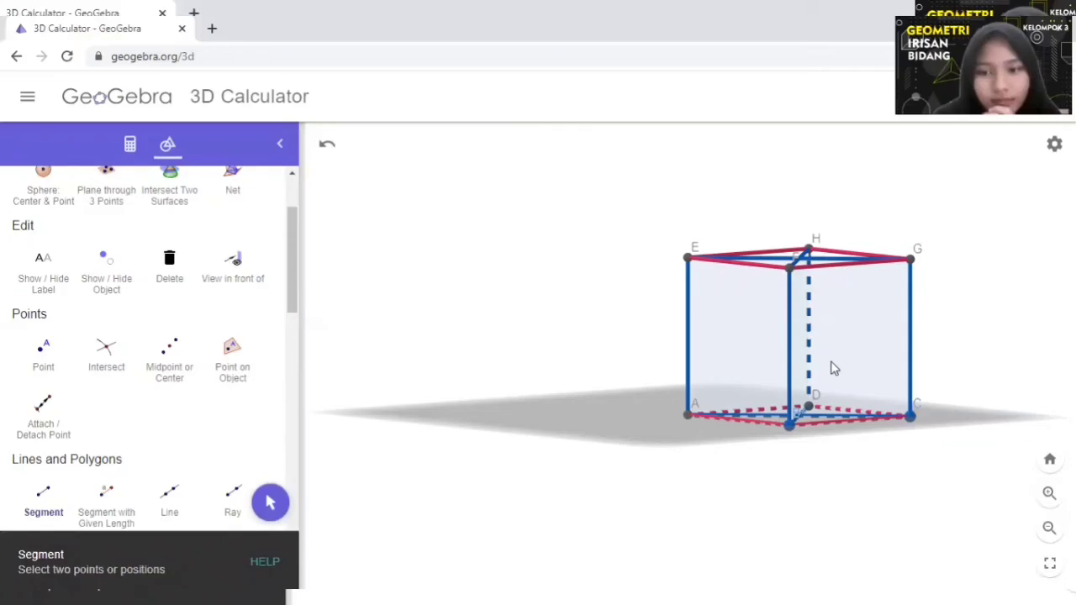
click(688, 257)
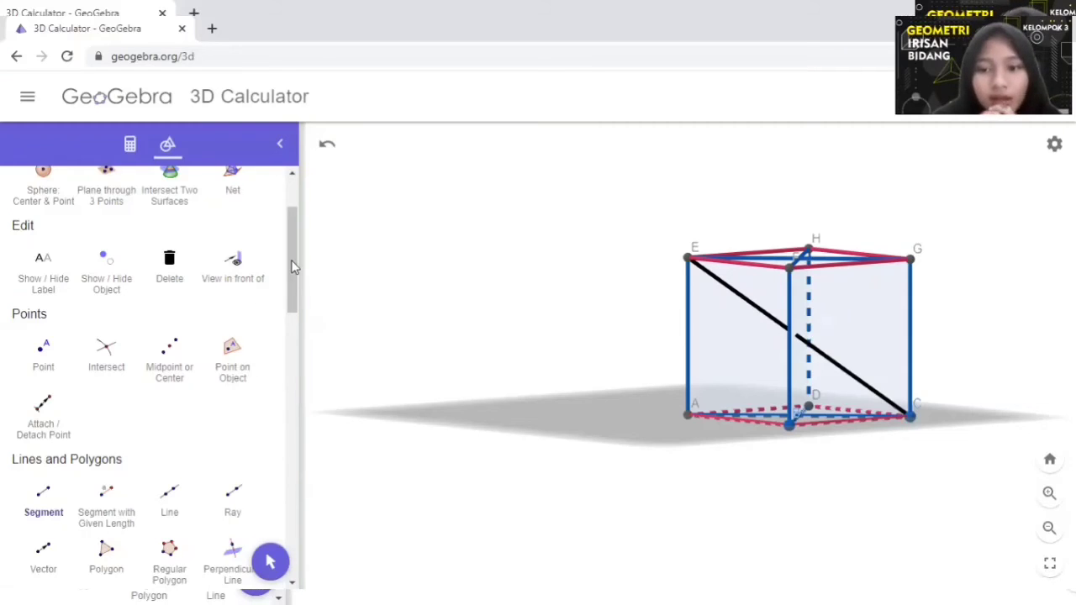
- Construct a plane through the three cube vertices E, A and C
scroll(293, 258, up, 3)
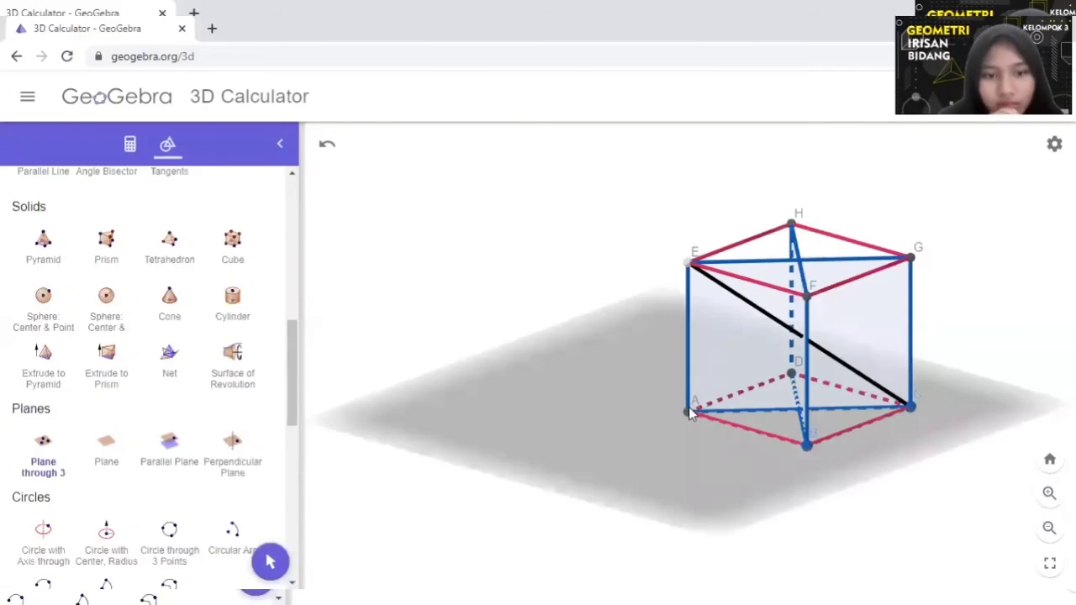
click(910, 410)
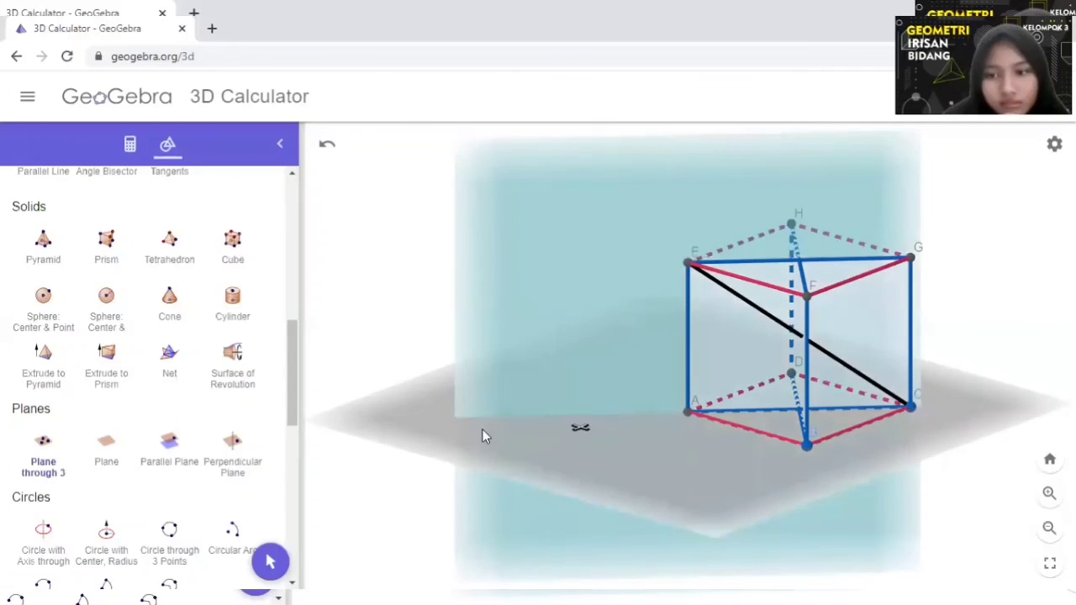
scroll(293, 206, up, 1)
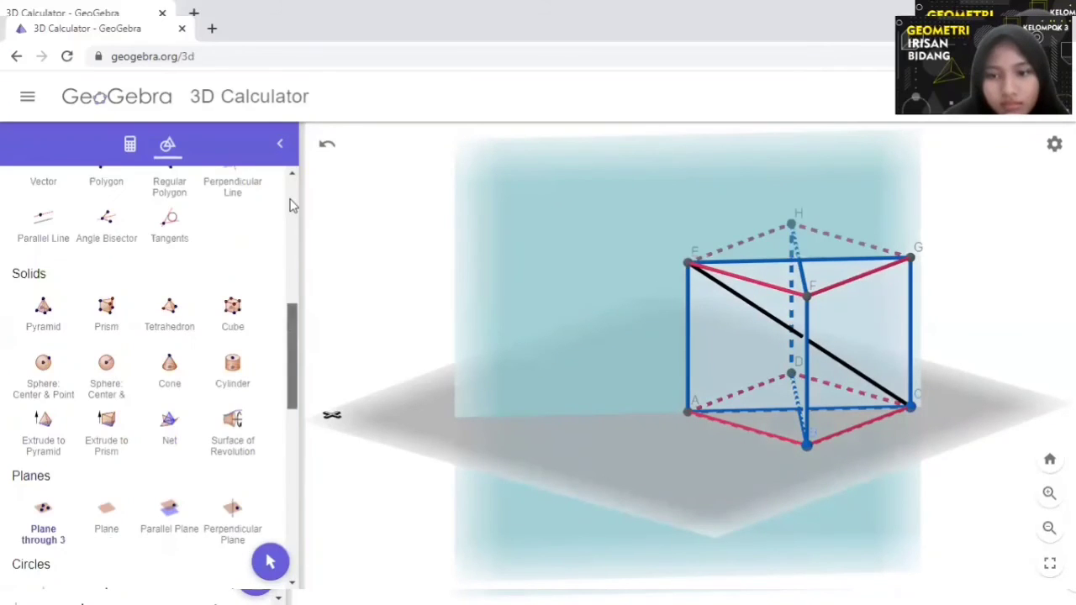
scroll(135, 214, up, 5)
click(43, 202)
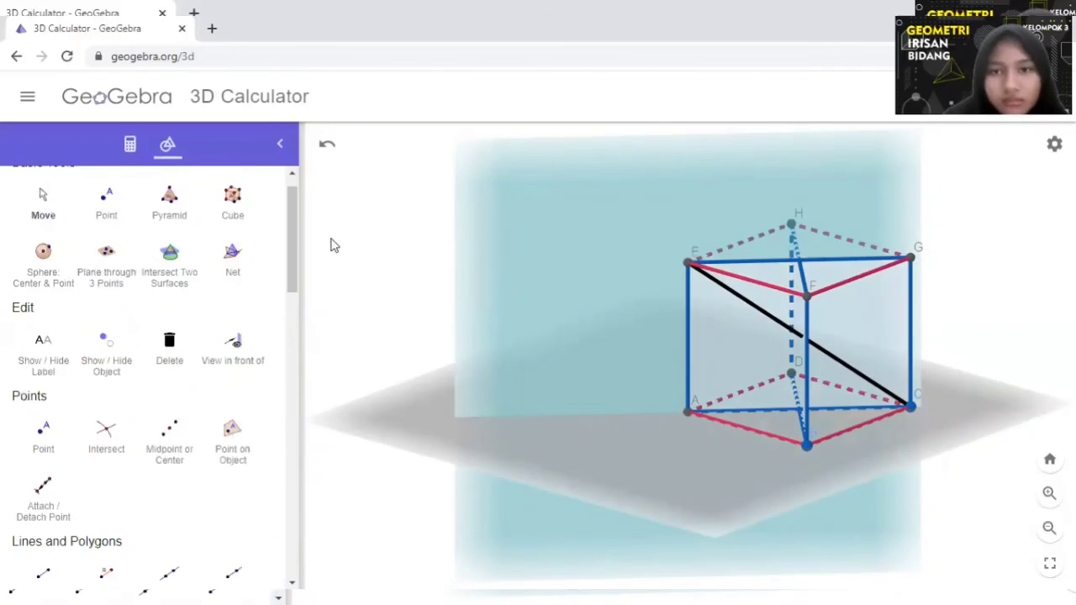
drag(461, 324, 467, 294)
drag(459, 287, 429, 280)
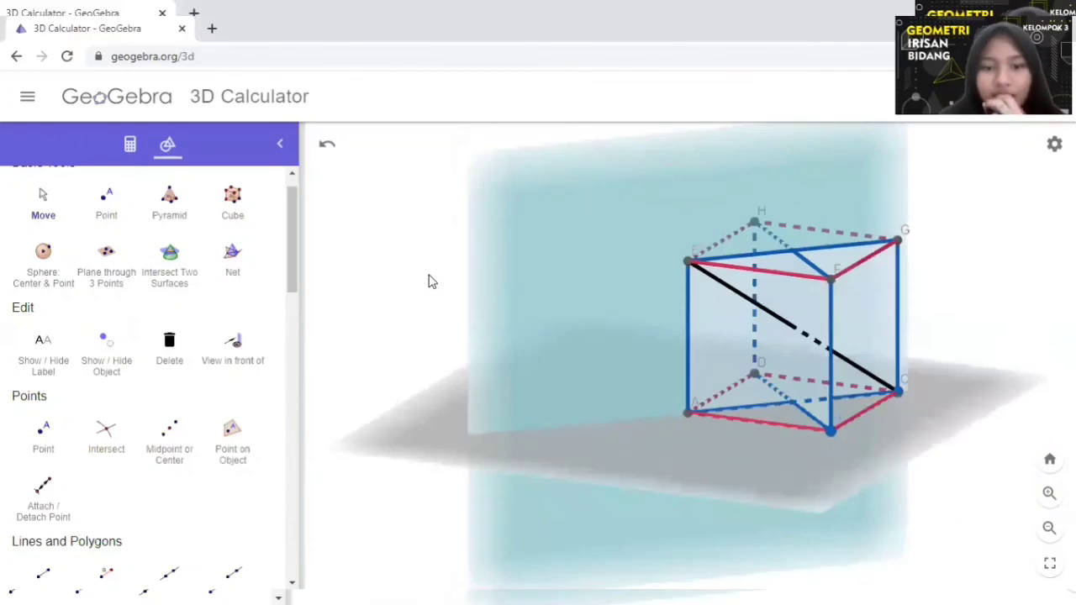